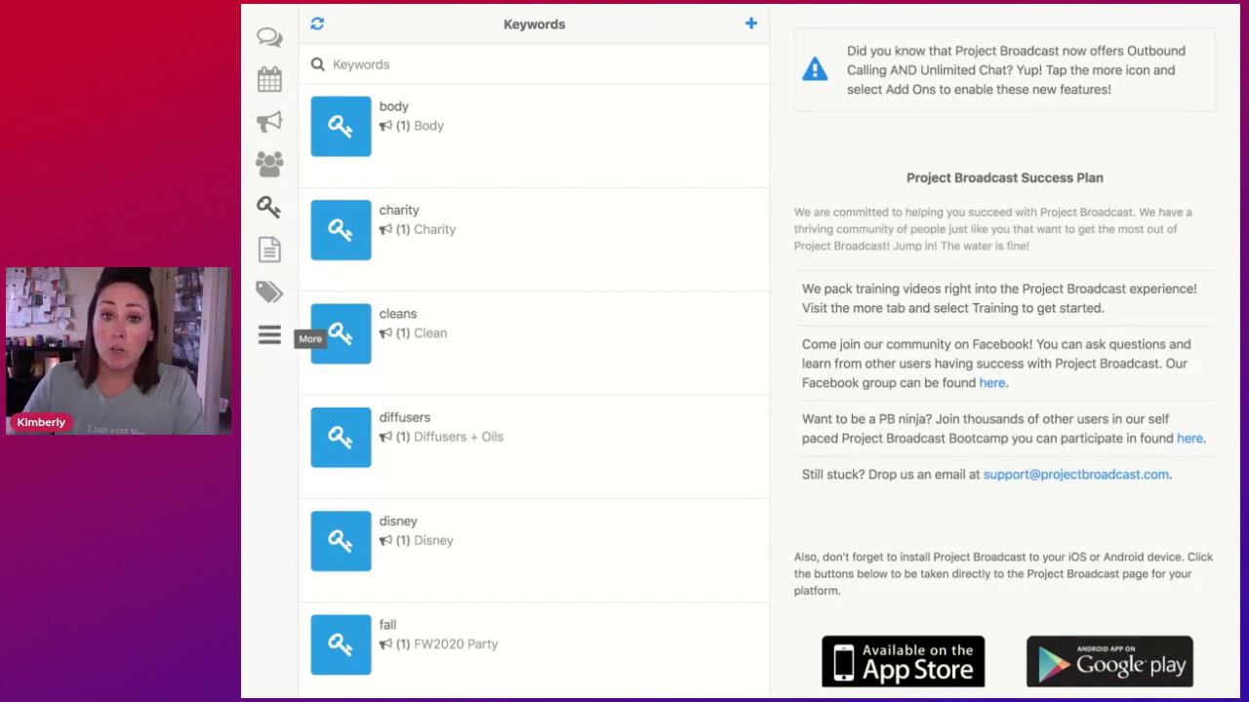
Step: Run a contact import with 'february 2021 cancellations' added as an extra tag
click(270, 336)
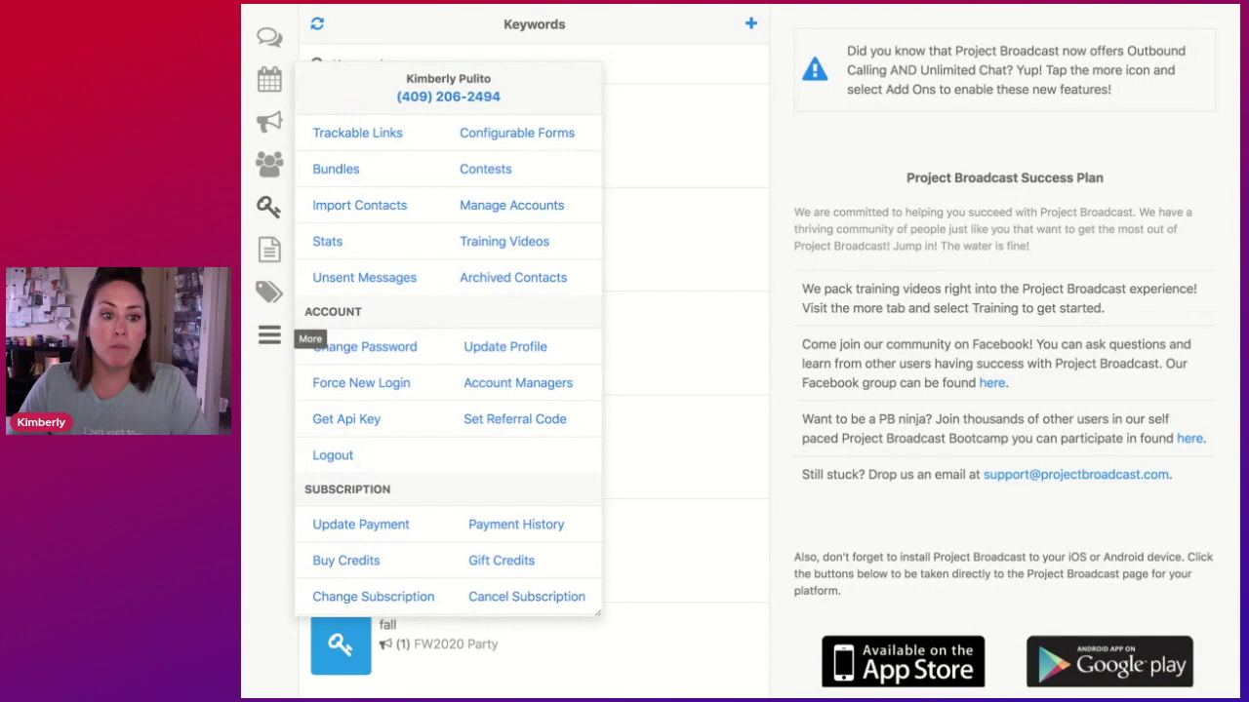
click(359, 205)
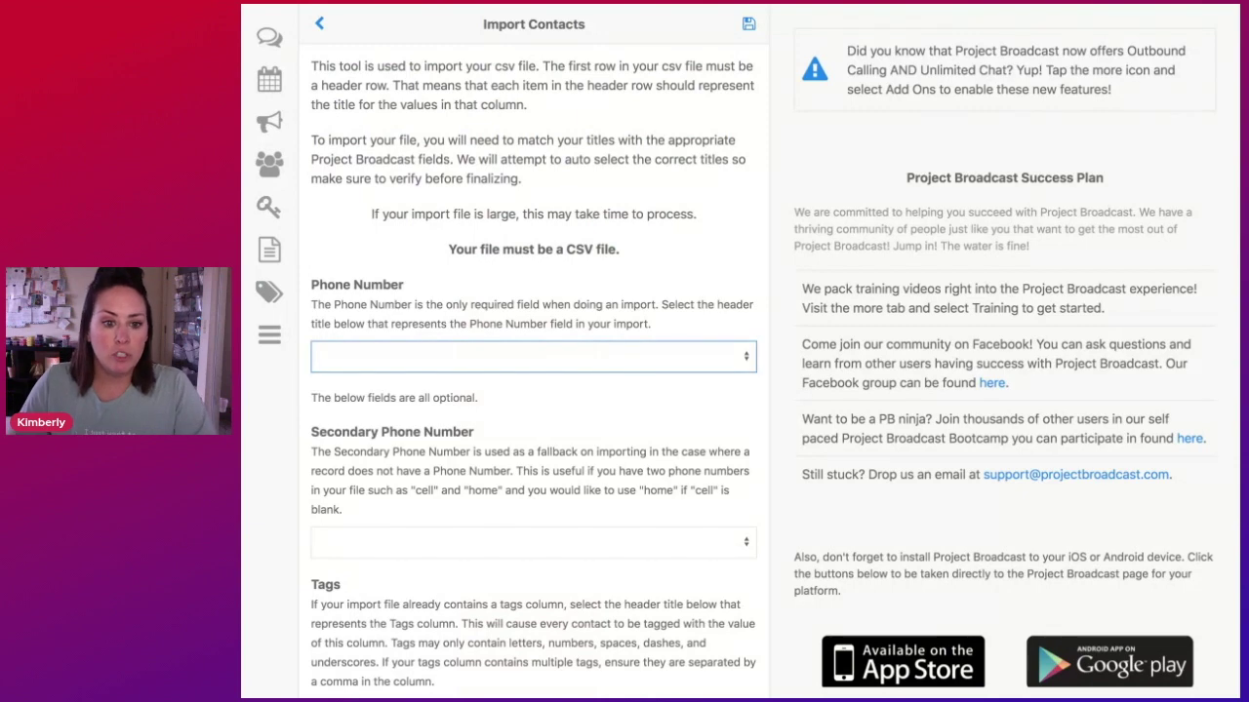
scroll(534, 365, down, 6)
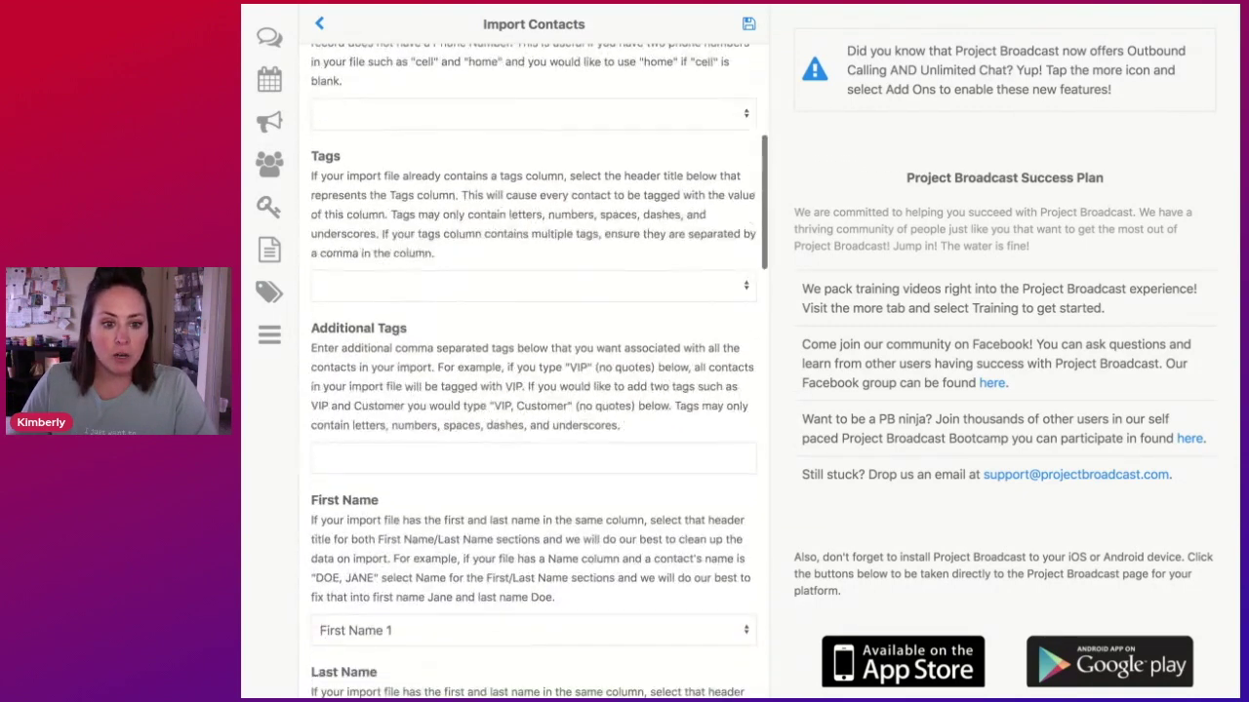
scroll(534, 371, up, 1)
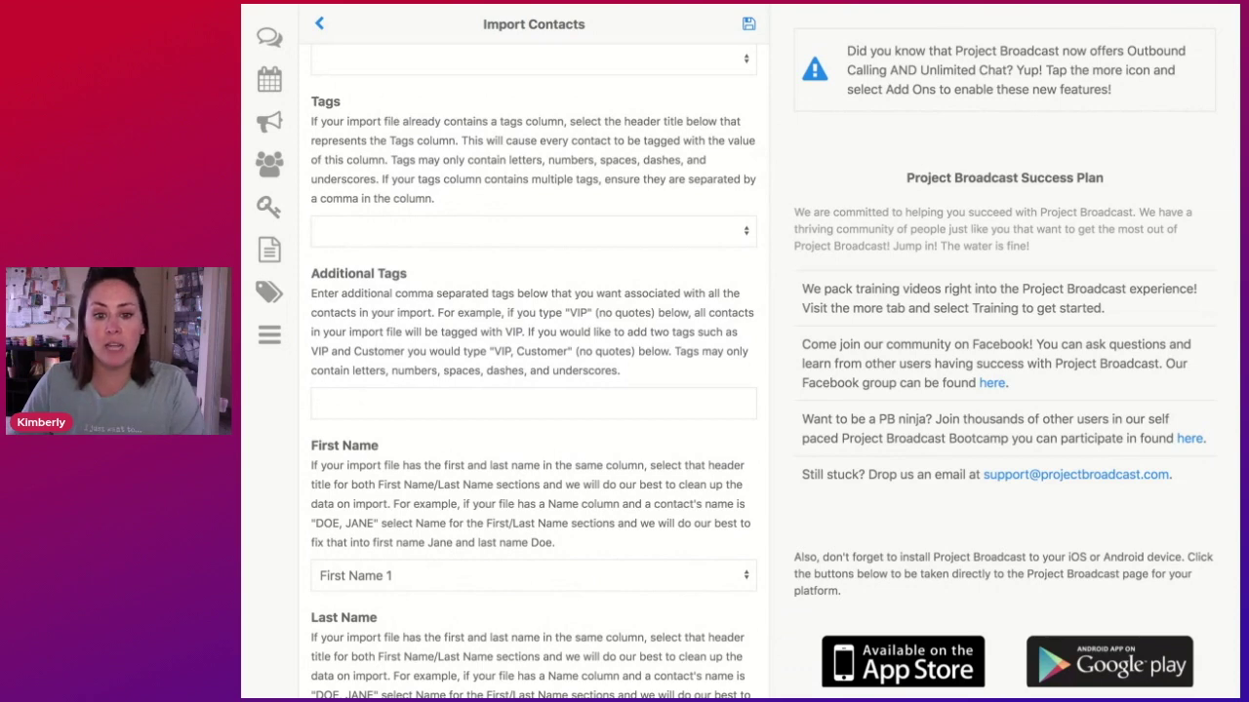
click(320, 403)
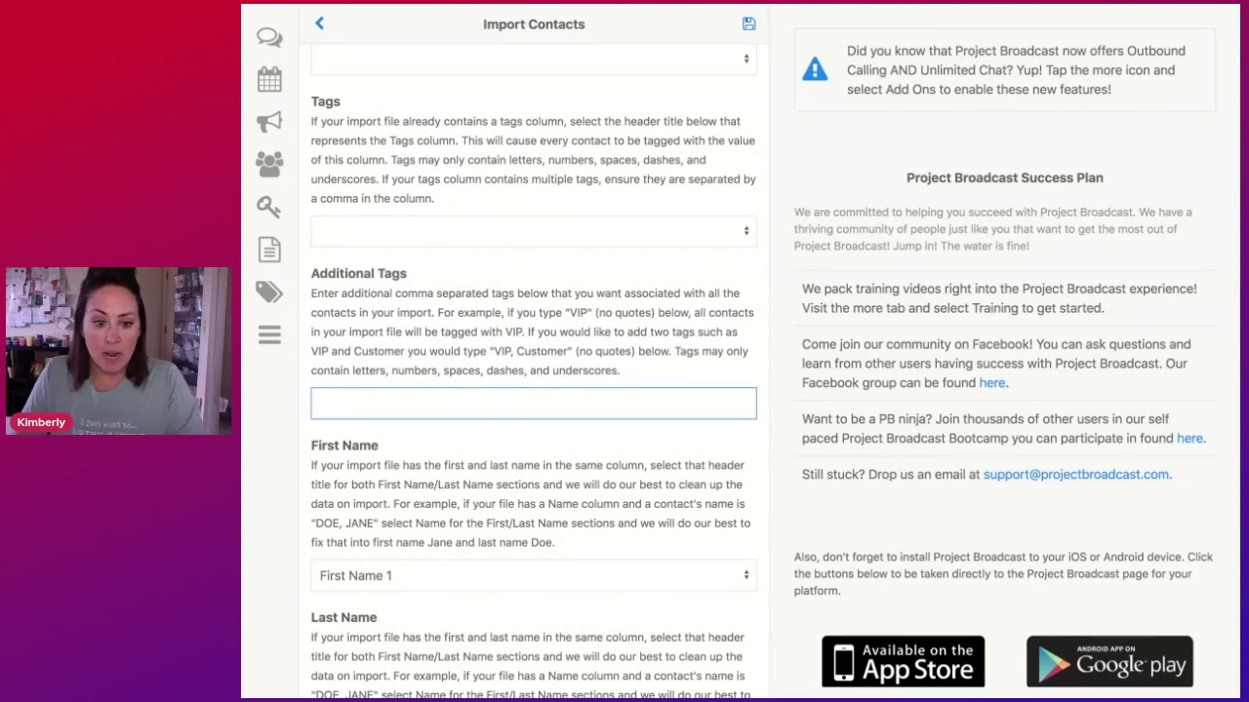
key(Down)
key(Return)
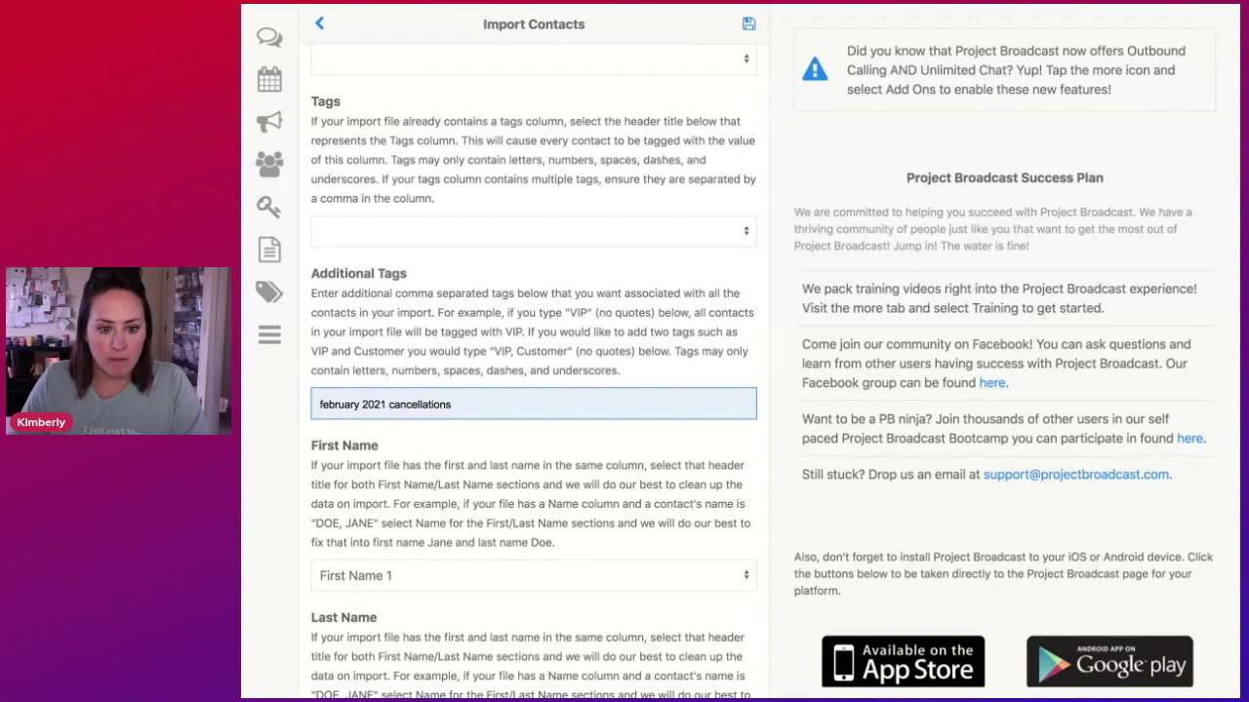
key(Return)
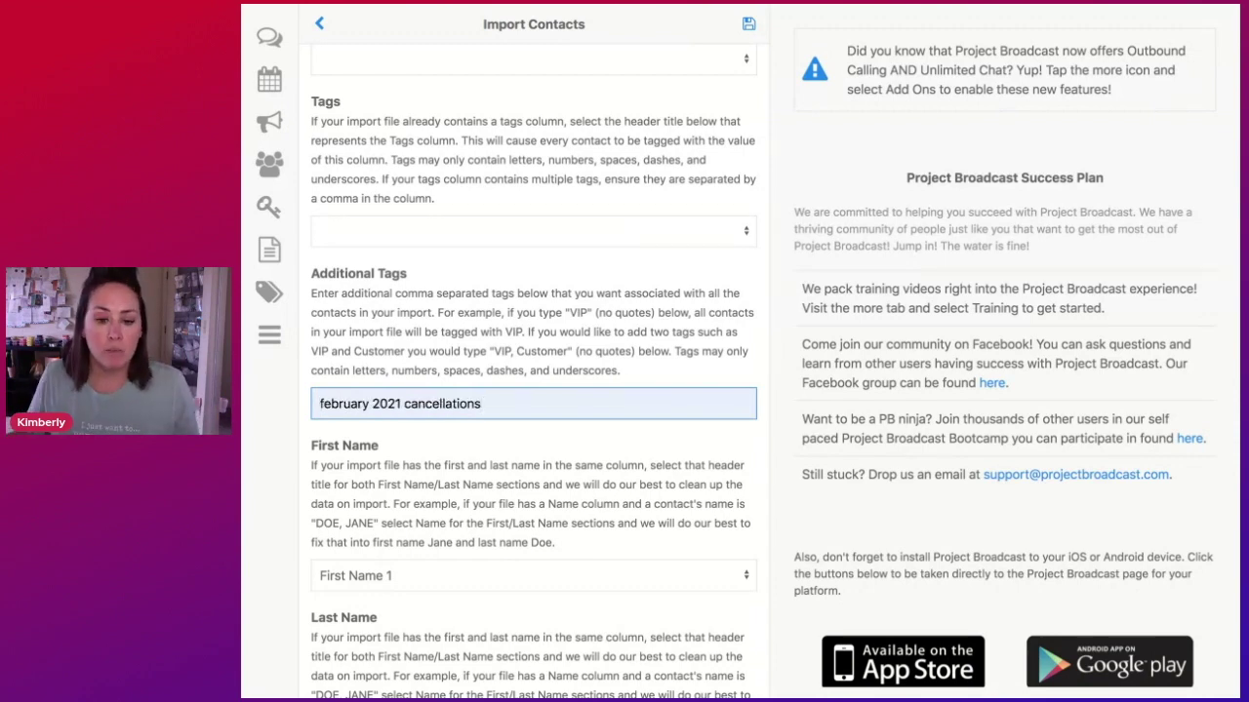
scroll(534, 371, up, 5)
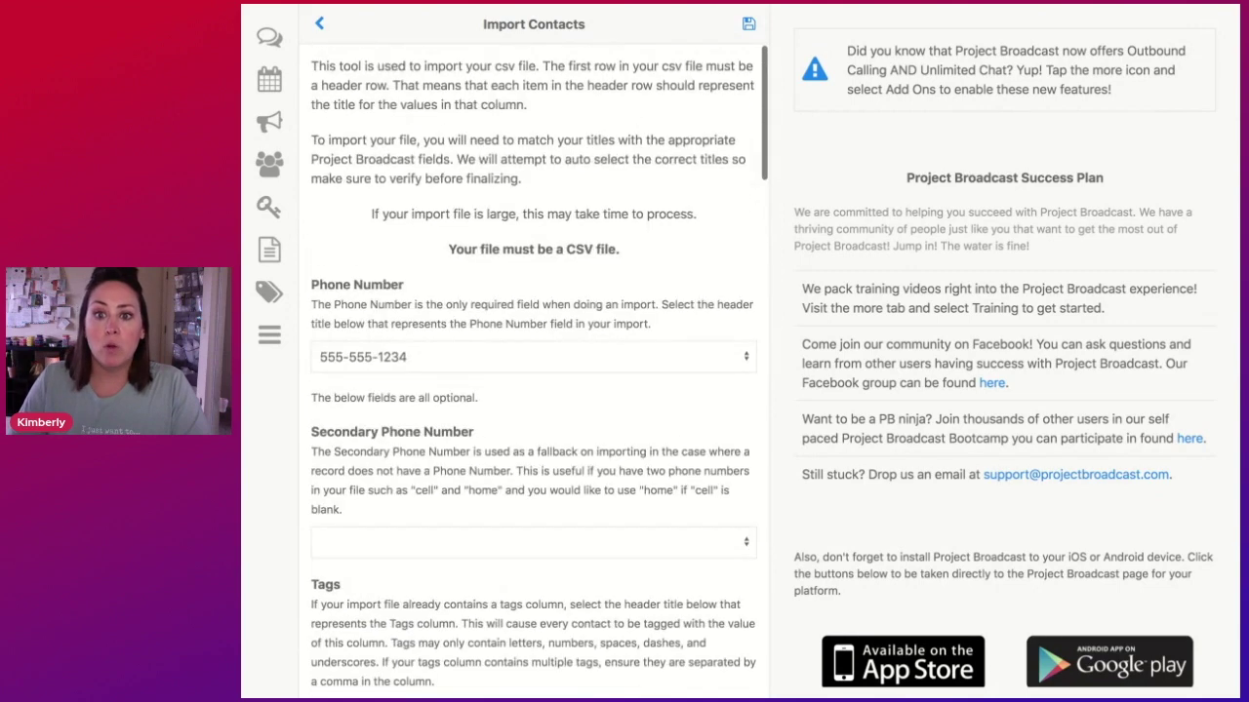
click(749, 25)
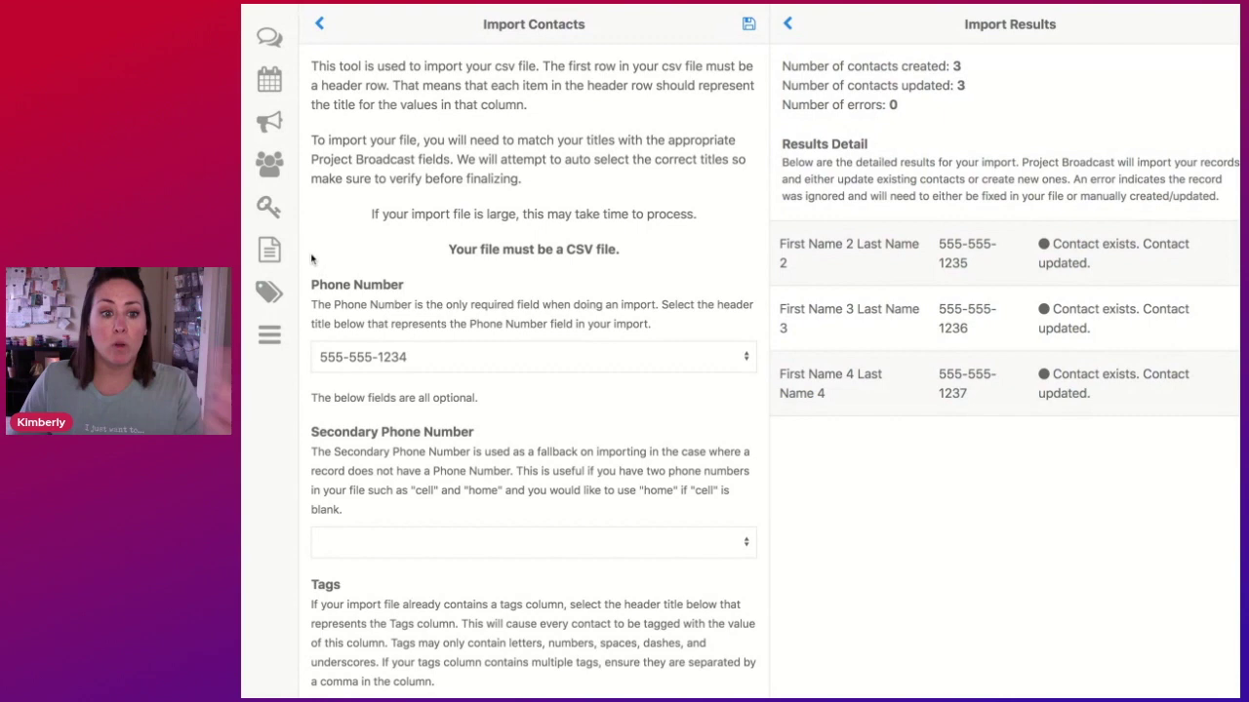
Step: Add a keyword named 'do not message group' in Keywords and save it
click(269, 206)
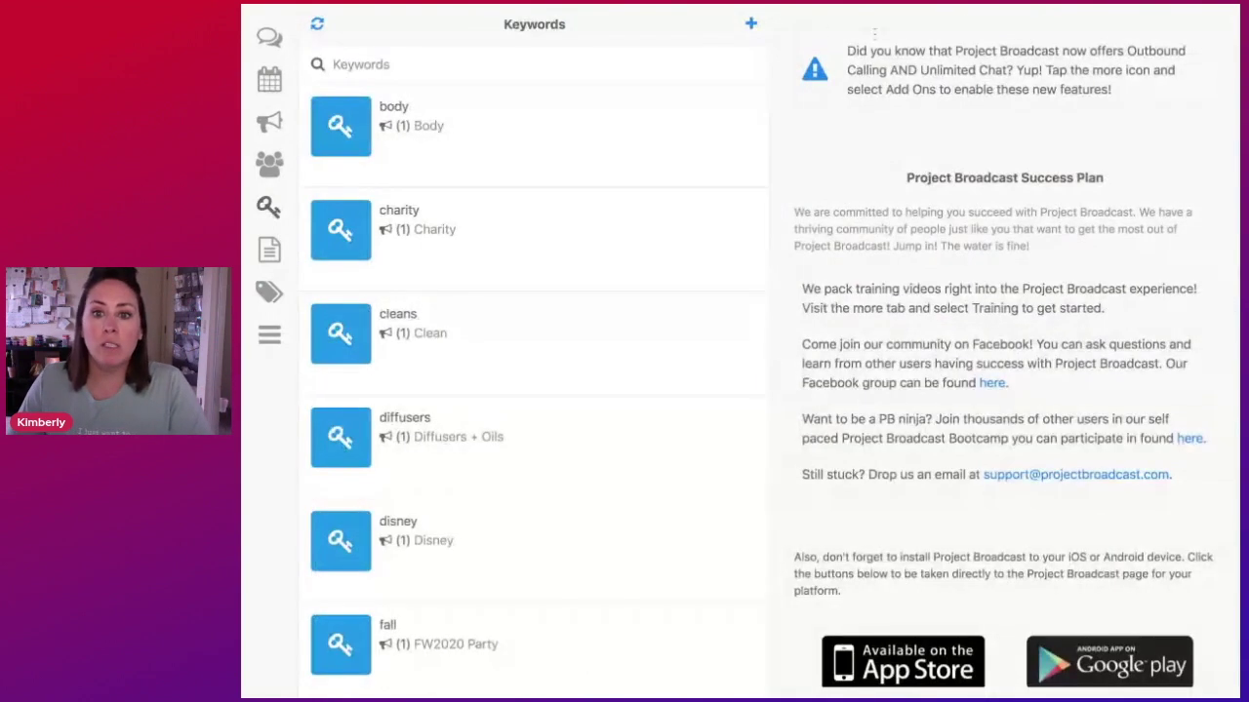
click(749, 24)
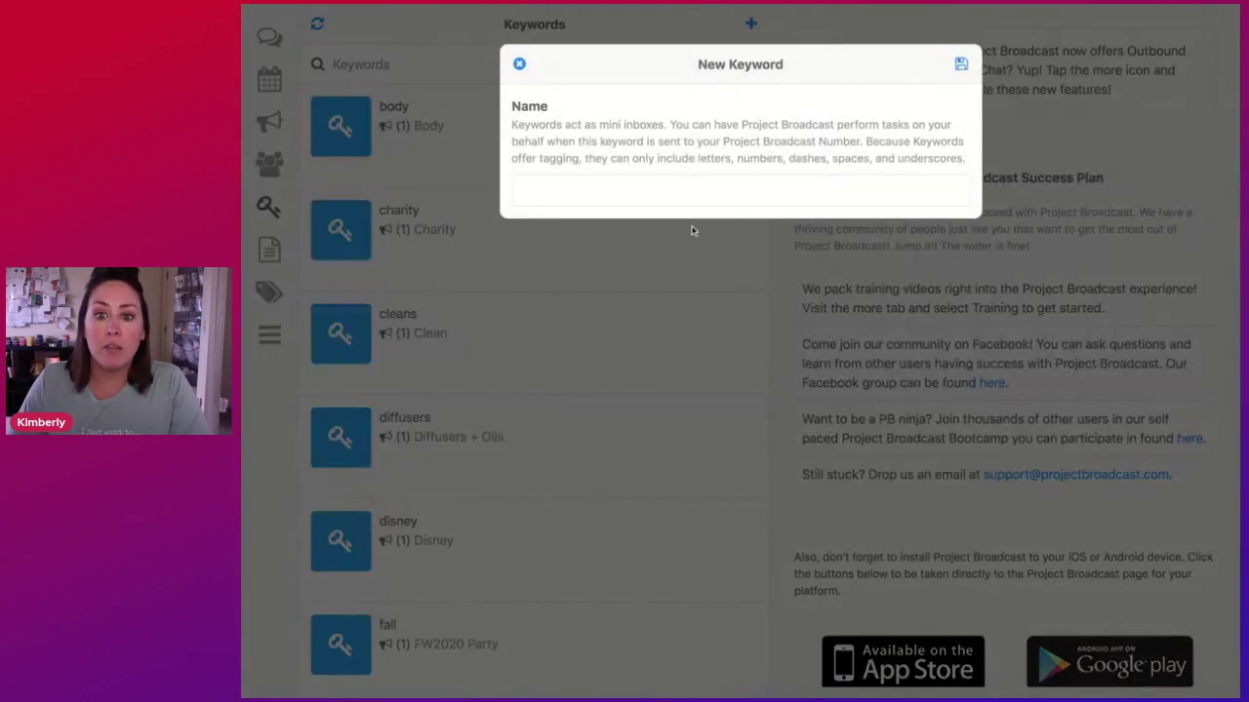
click(704, 192)
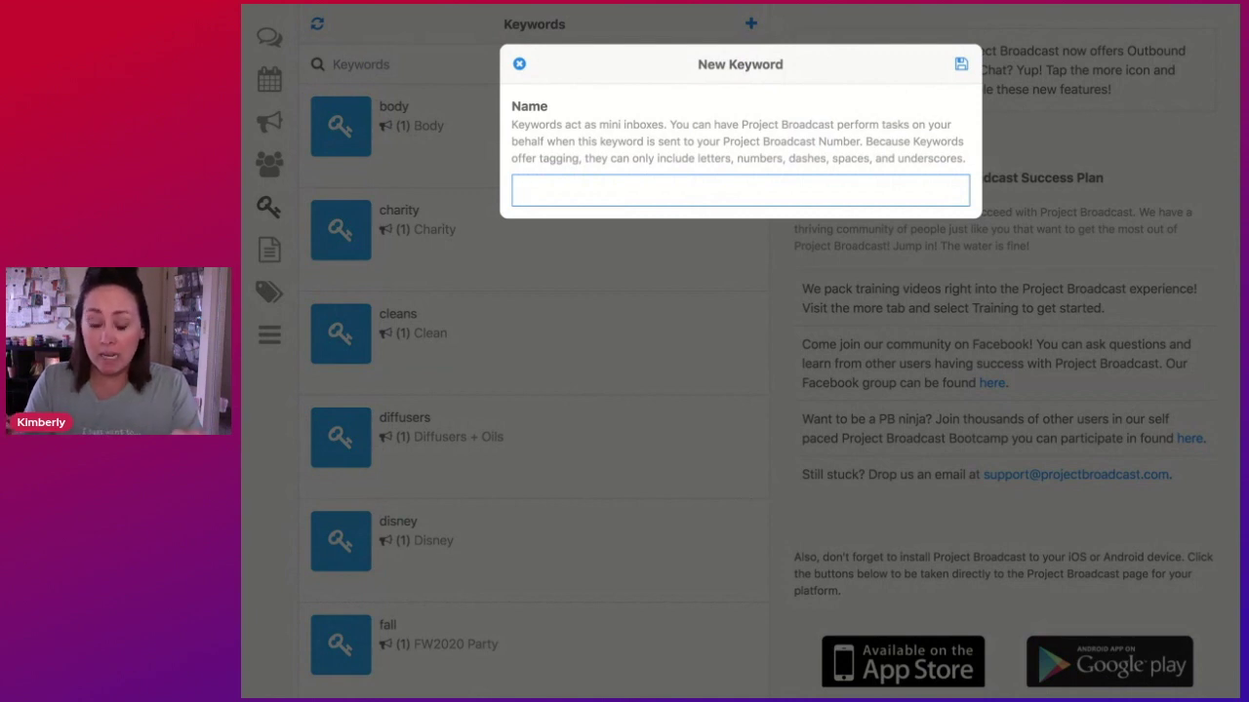
text(do n)
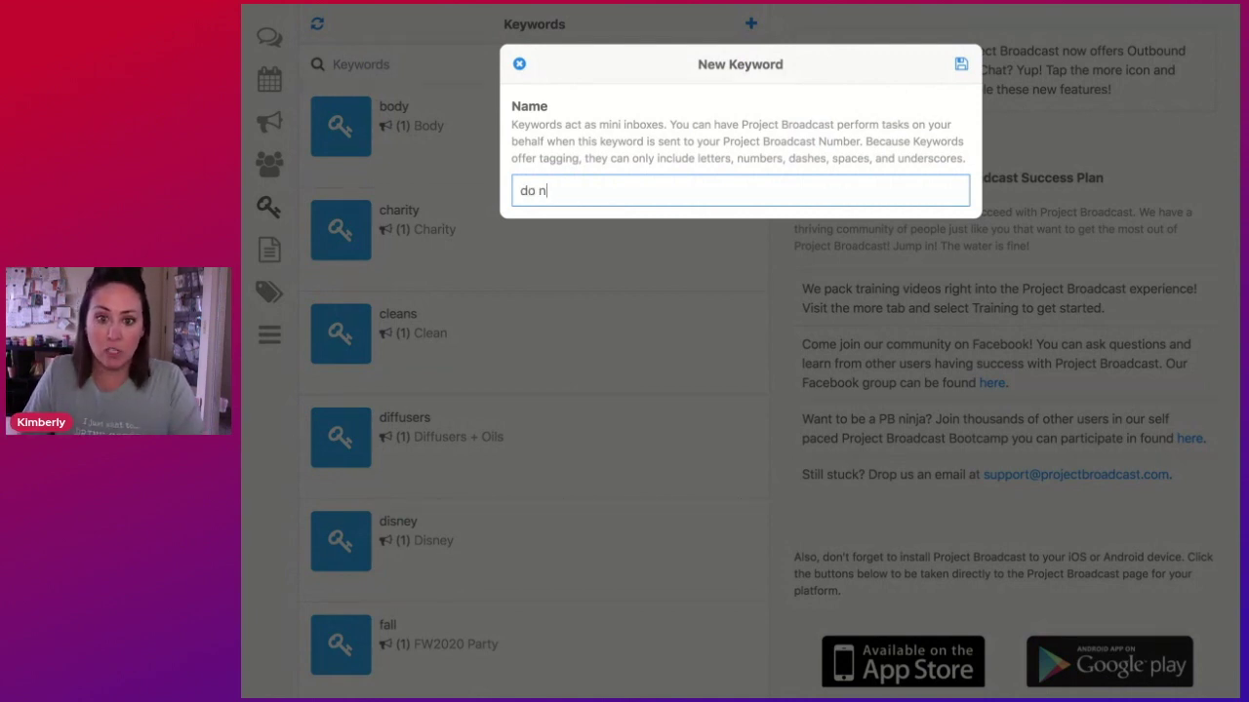
text(ot message group)
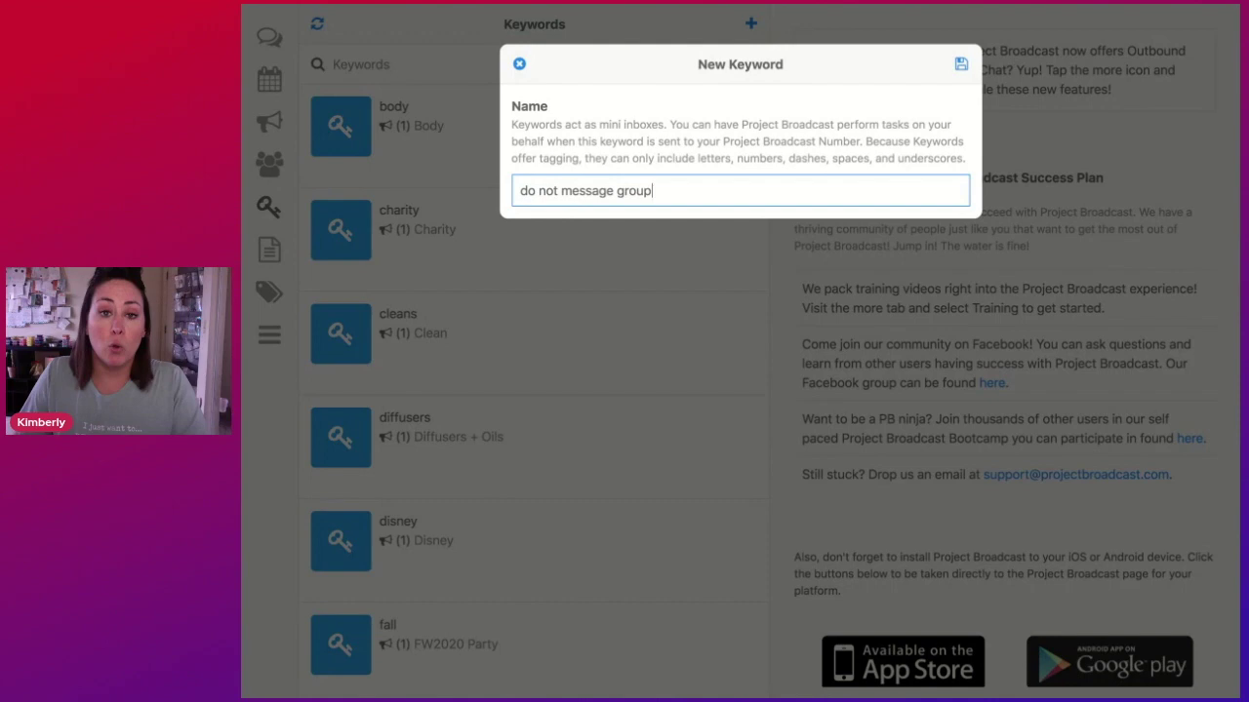
click(961, 63)
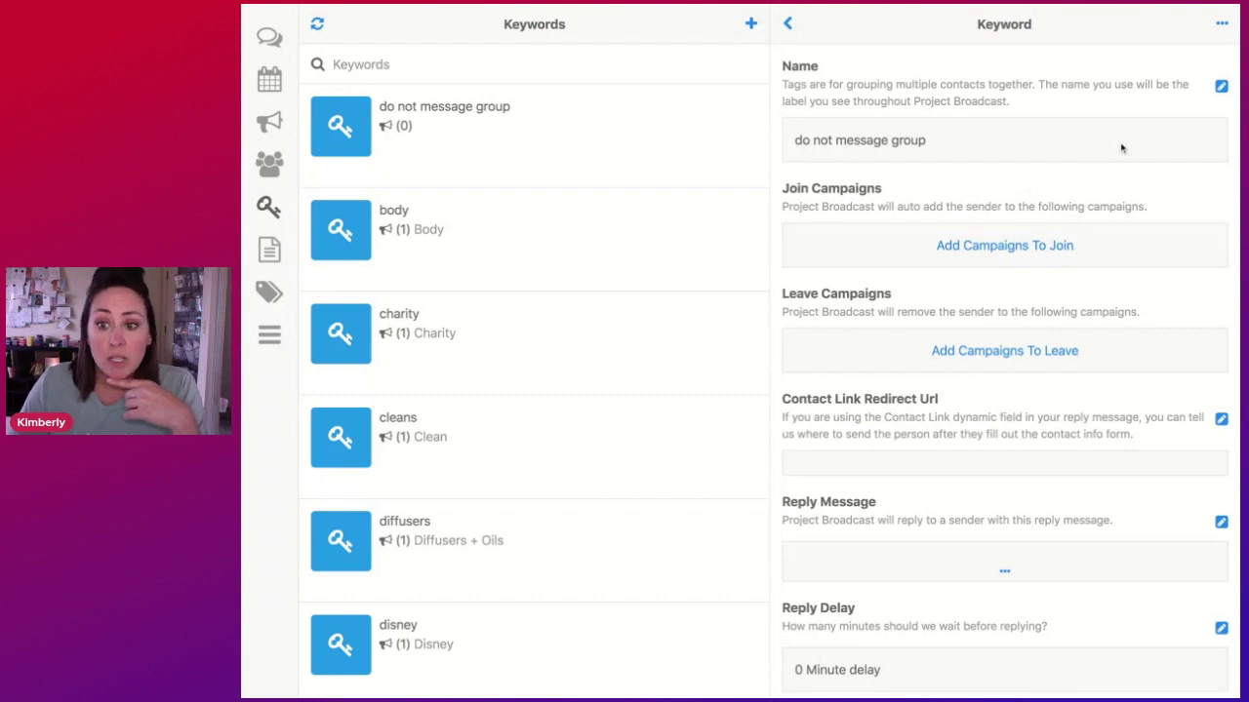
Step: Tick the Do Not Message option in the do not message group keyword's settings
scroll(1067, 225, down, 2)
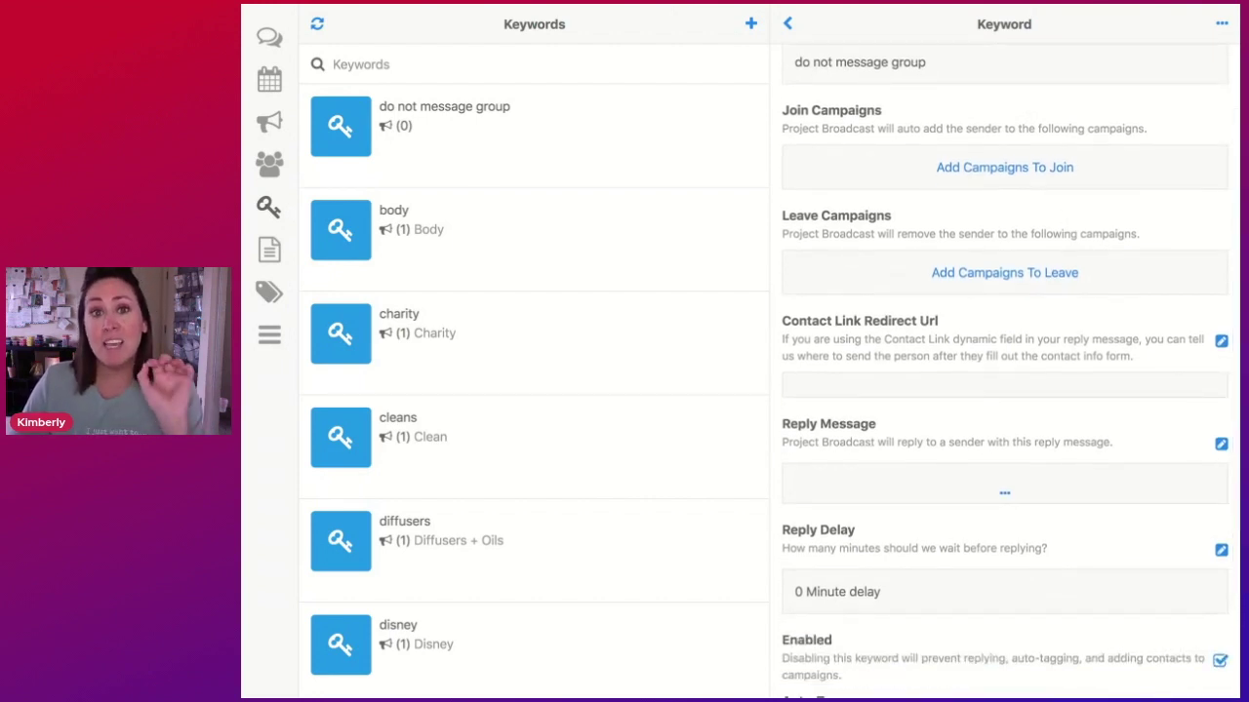
scroll(895, 357, down, 3)
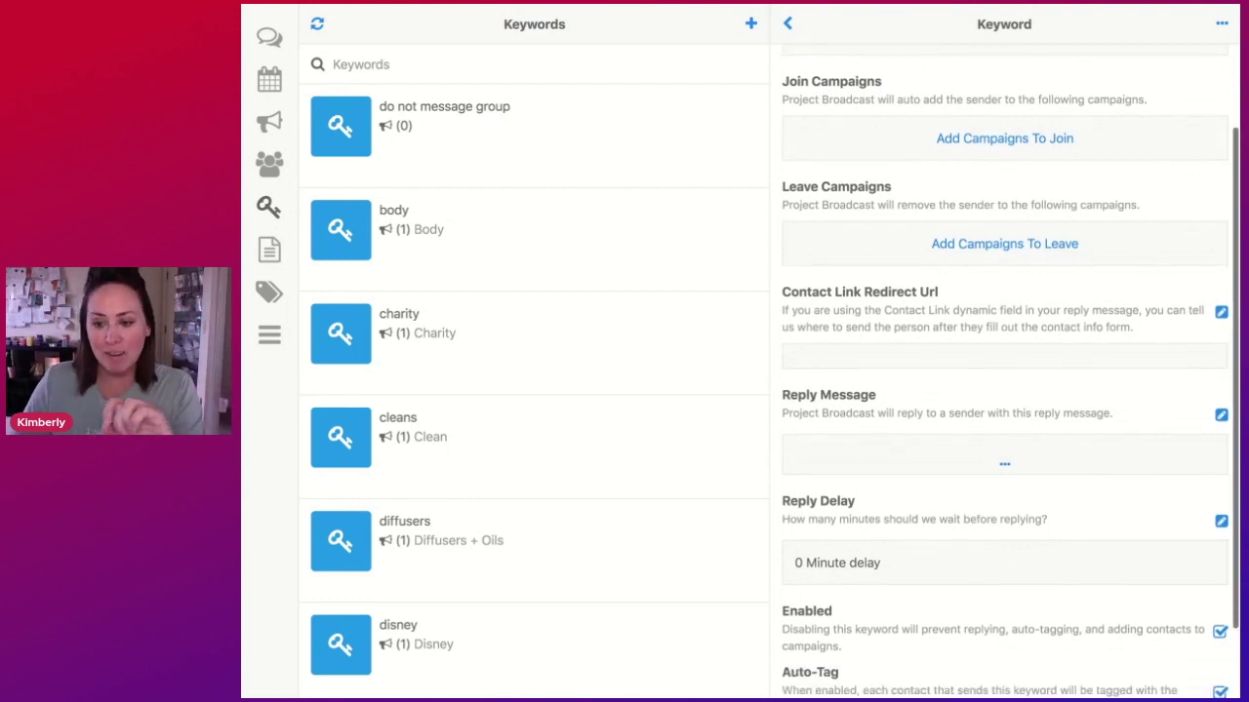
drag(781, 644, 831, 679)
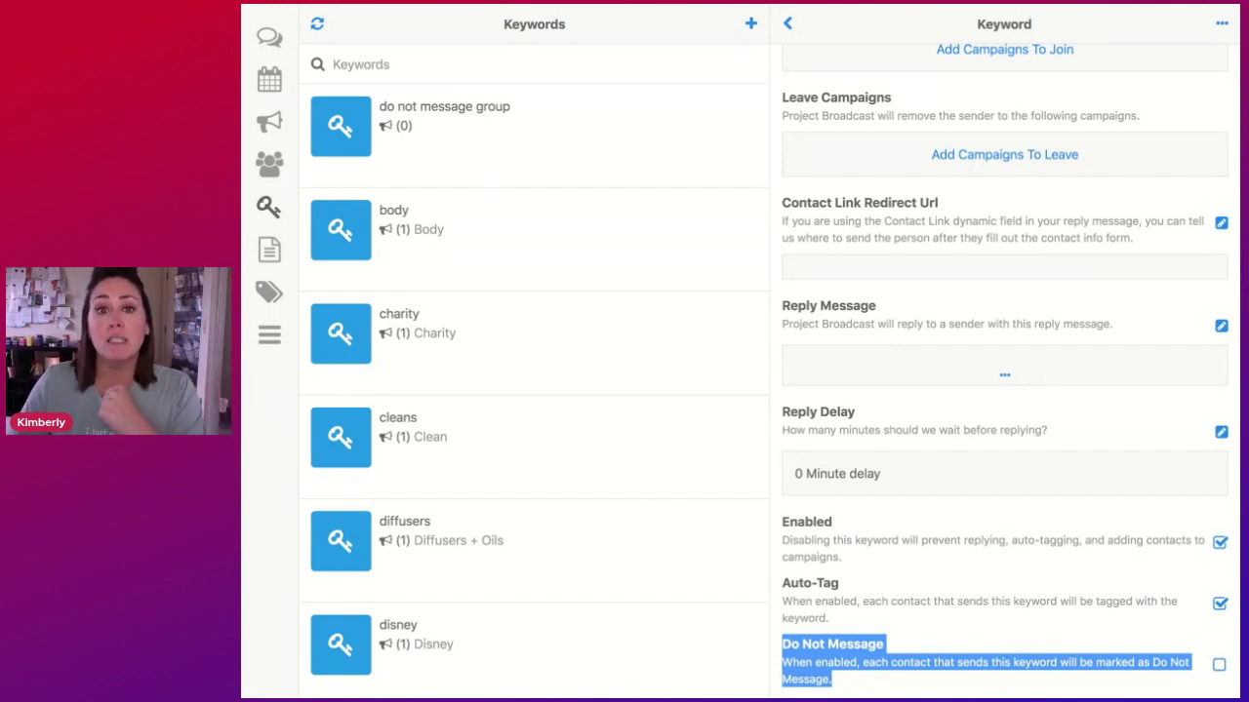
click(1219, 664)
scroll(1089, 639, up, 4)
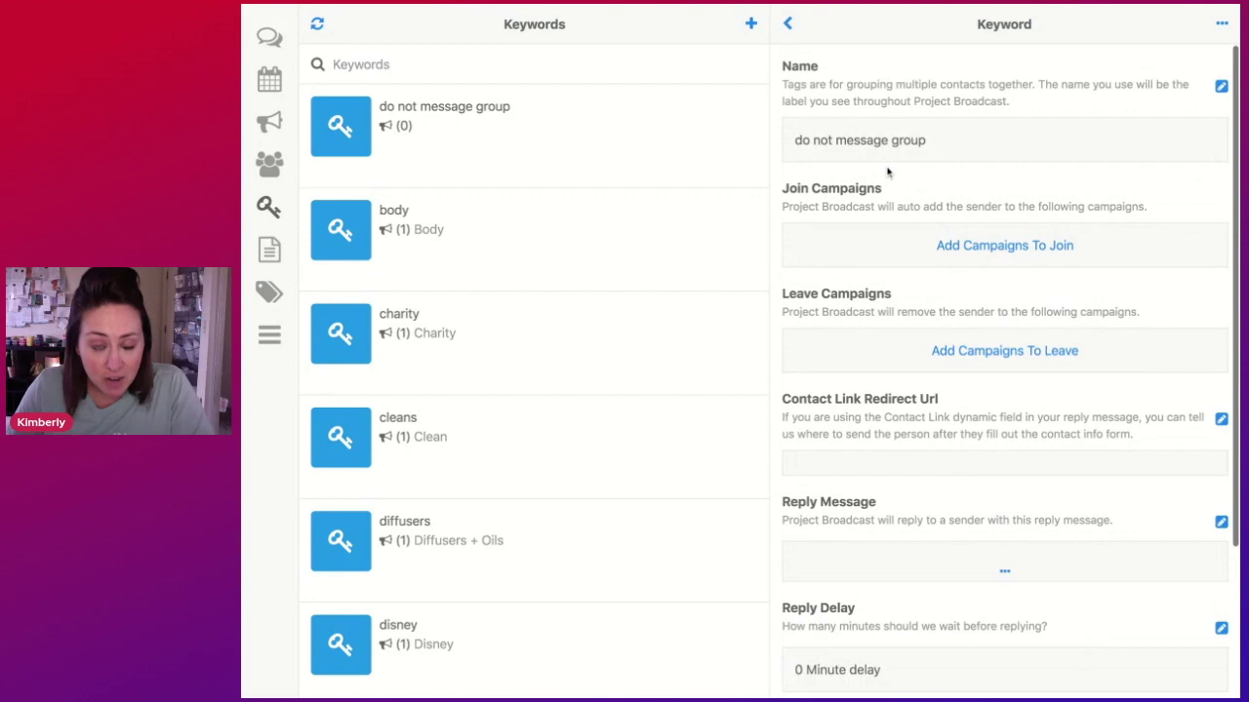
Step: Apply the keyword by tag 'february 2021 cancellations', adding all 3 matching contacts
click(1222, 24)
click(1147, 70)
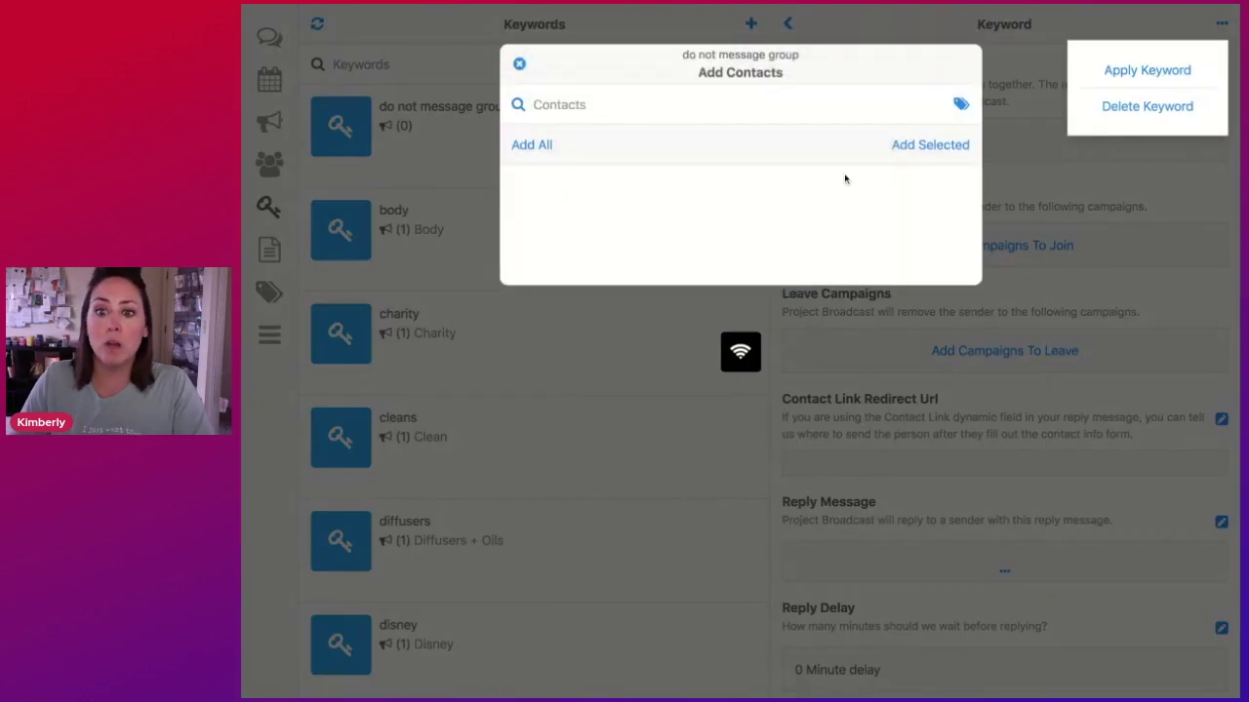
click(961, 104)
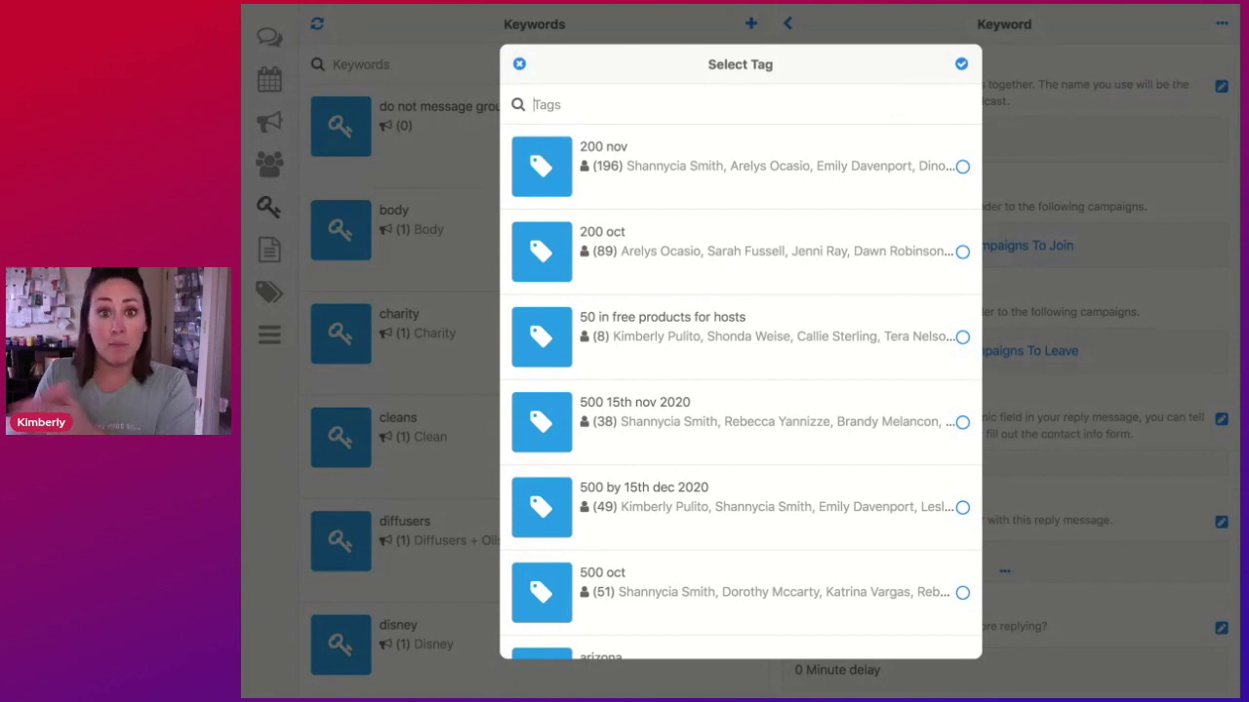
text(february)
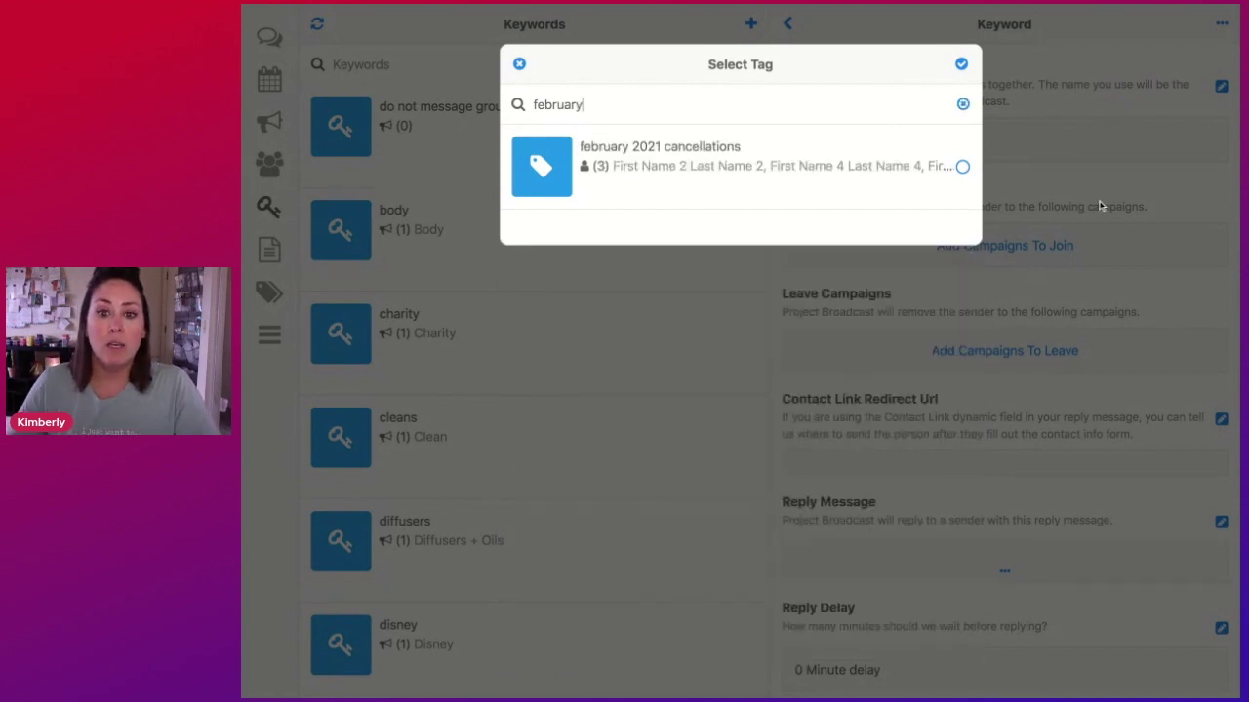
click(962, 168)
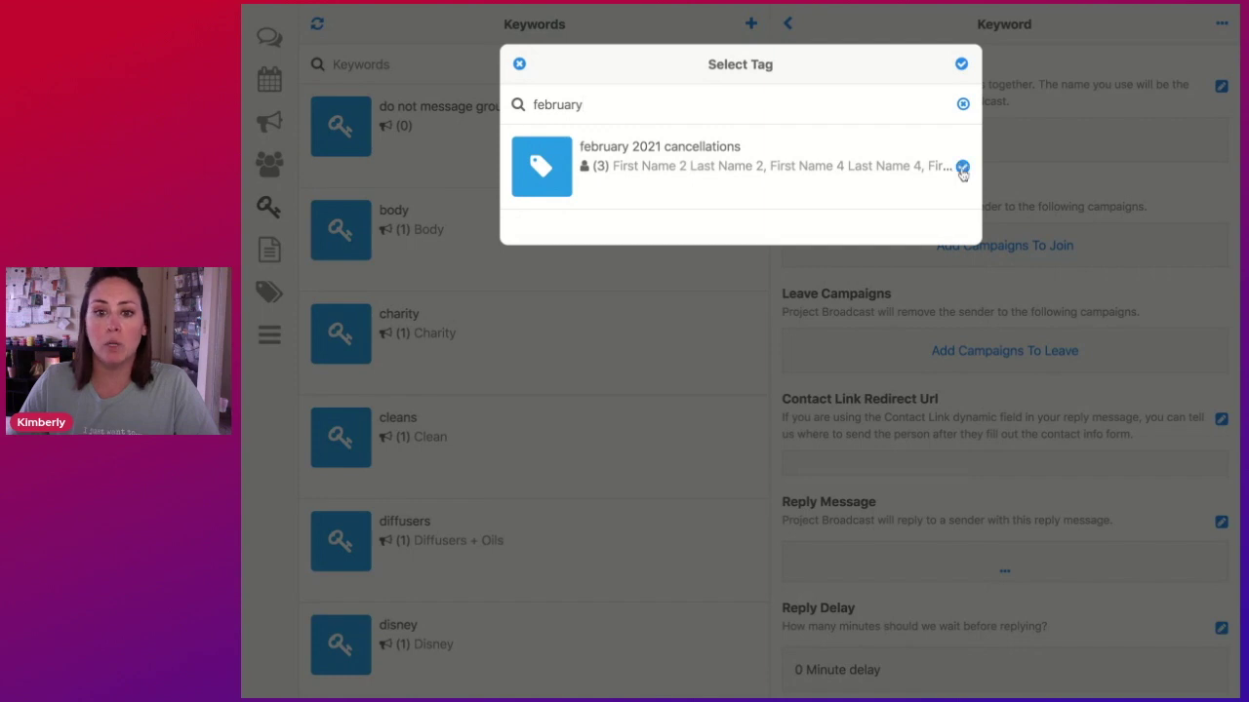
click(961, 63)
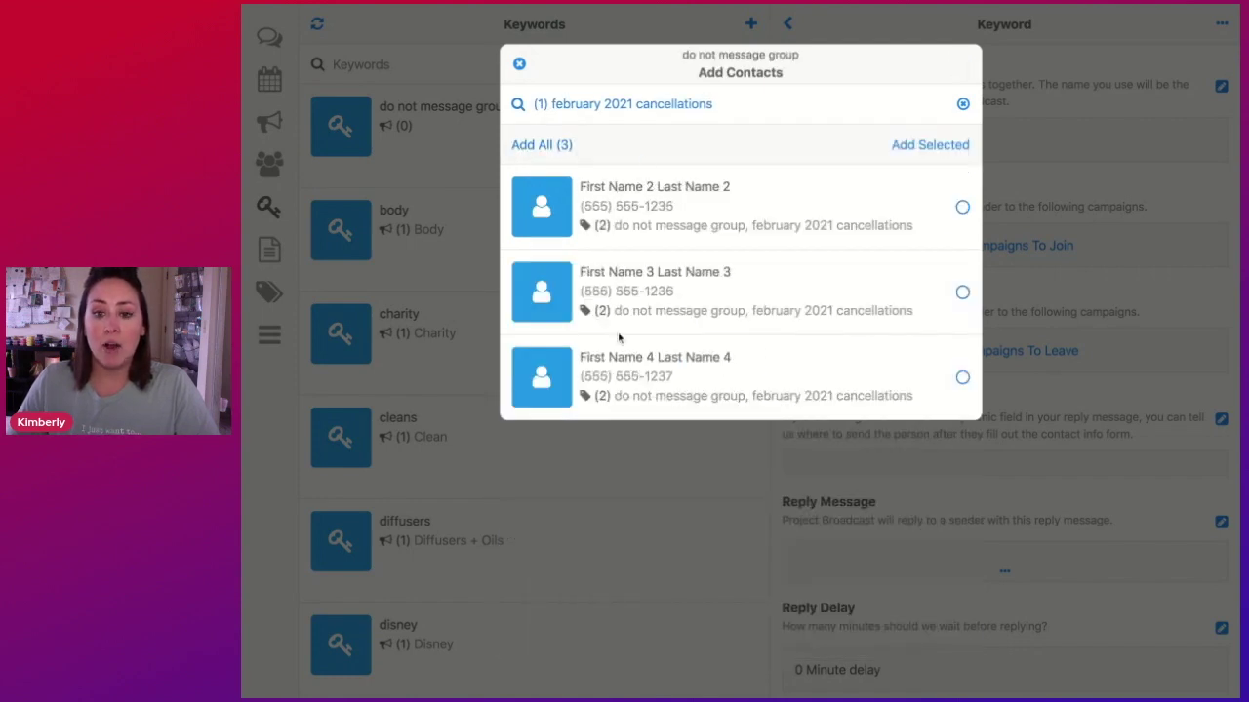
click(544, 146)
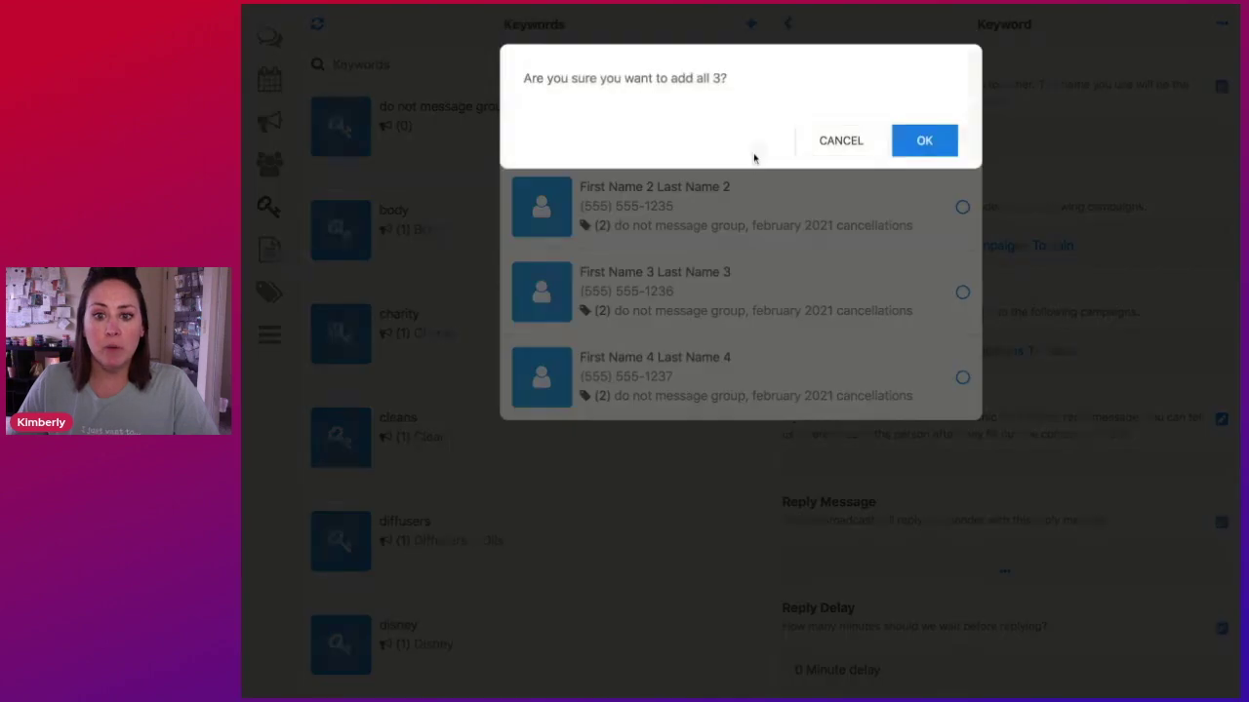
click(928, 146)
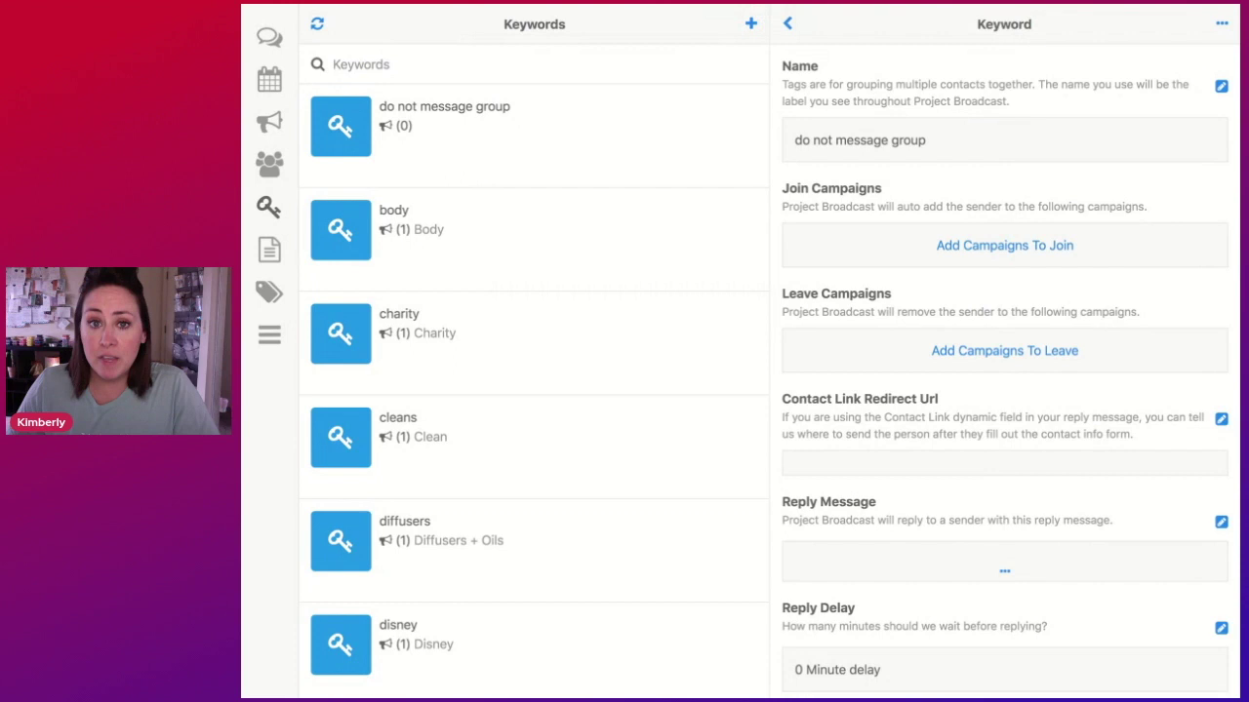
scroll(1046, 678, down, 5)
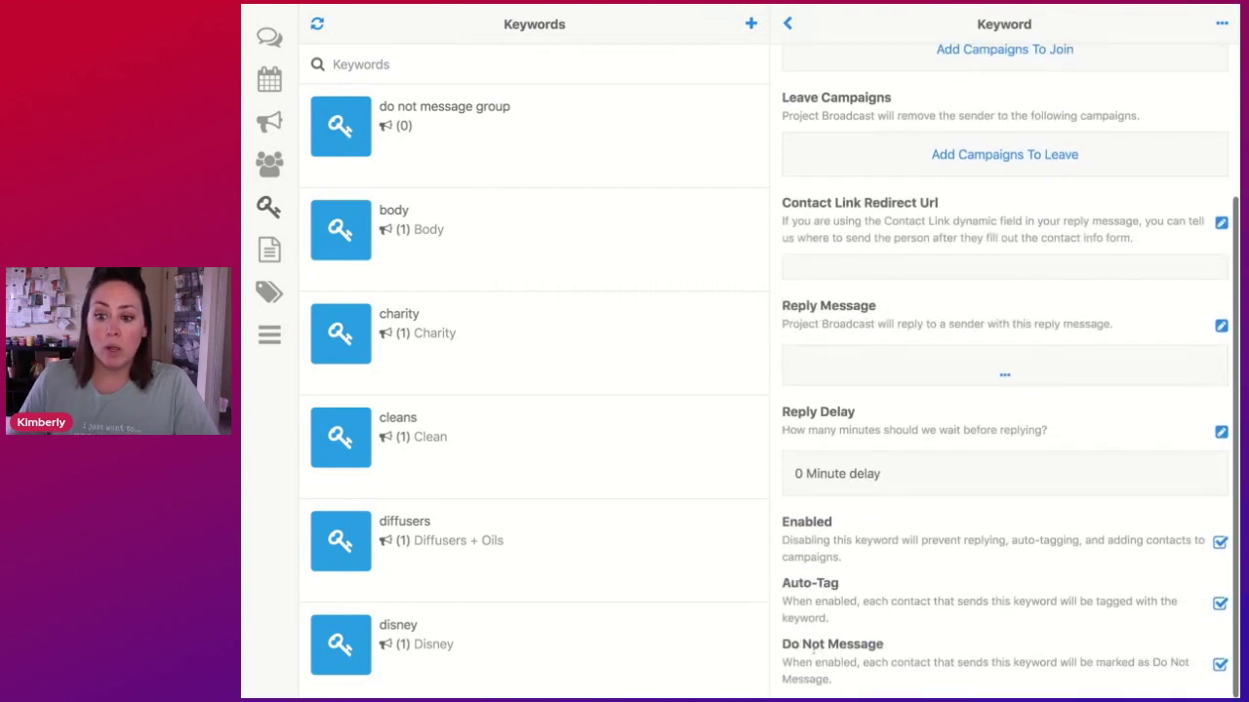
scroll(1070, 656, up, 5)
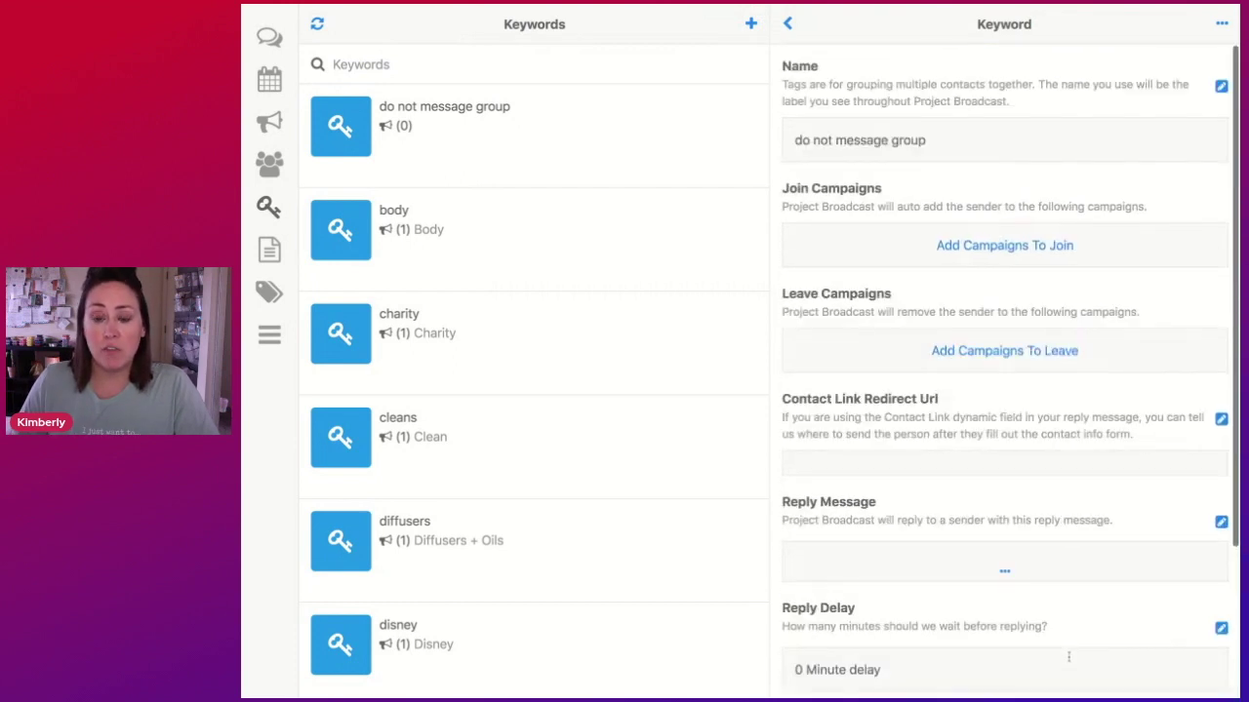